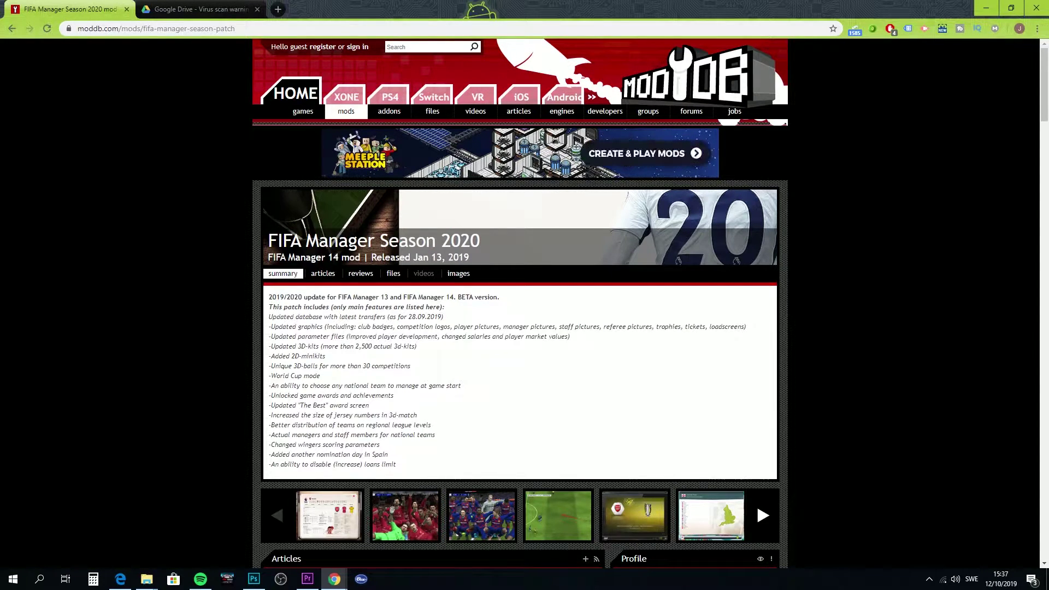
Step: Open the Season 2020 BETA download page from the FIFA Manager Season 2020 mod's files
key("F5")
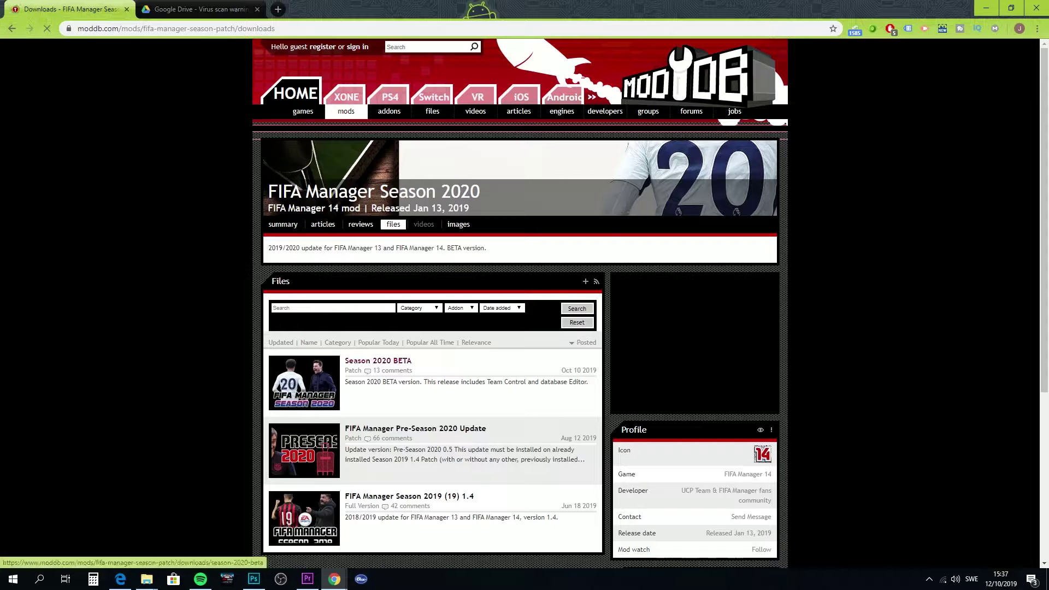
left_click(378, 361)
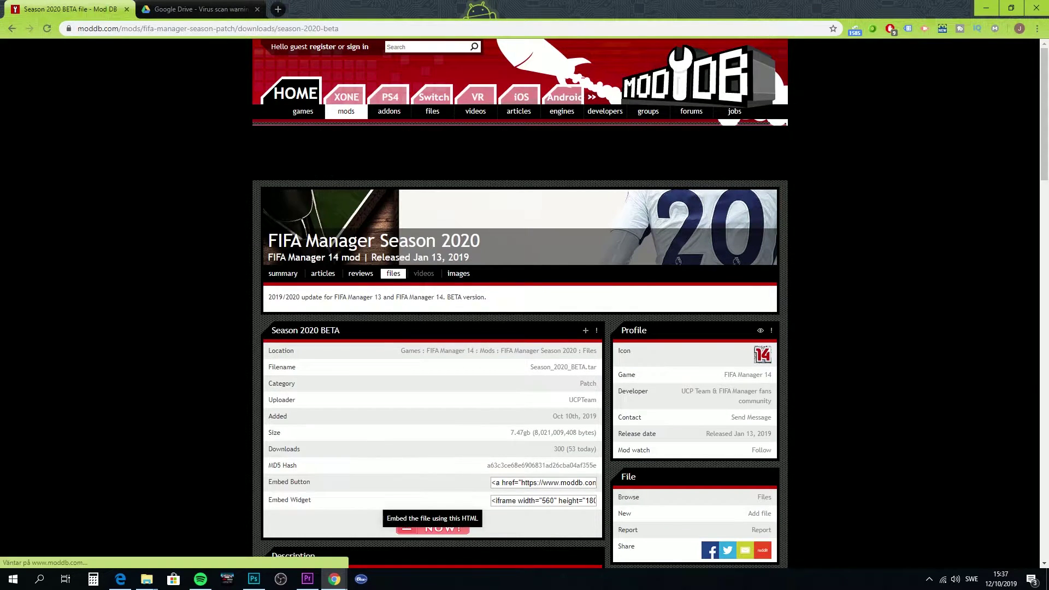
scroll(432, 505, "down", 1)
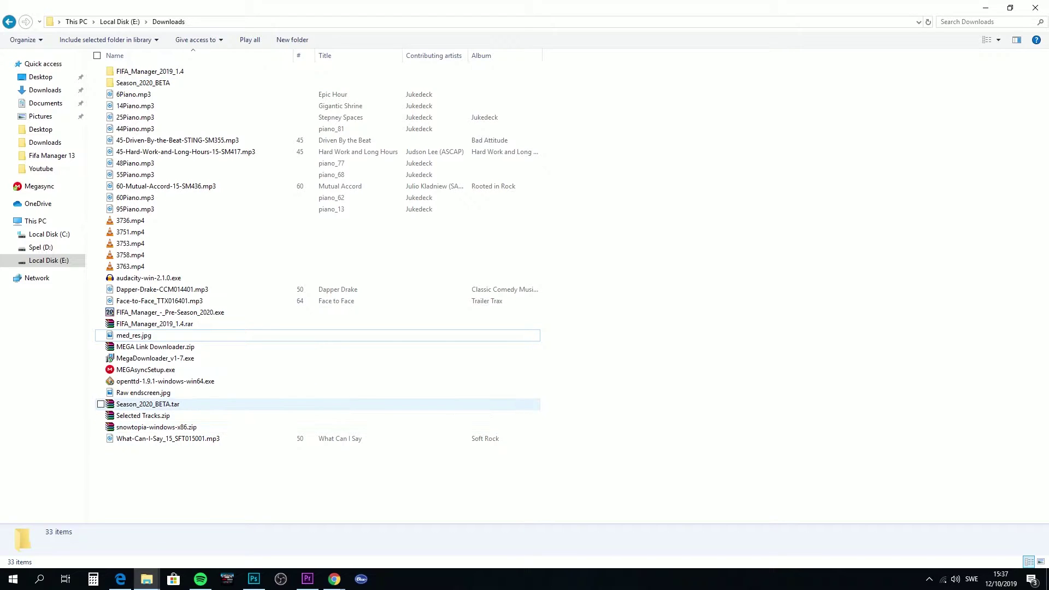
Step: View the contents of the downloaded Season_2020_BETA.tar archive in WinRAR and close it
double_click(147, 404)
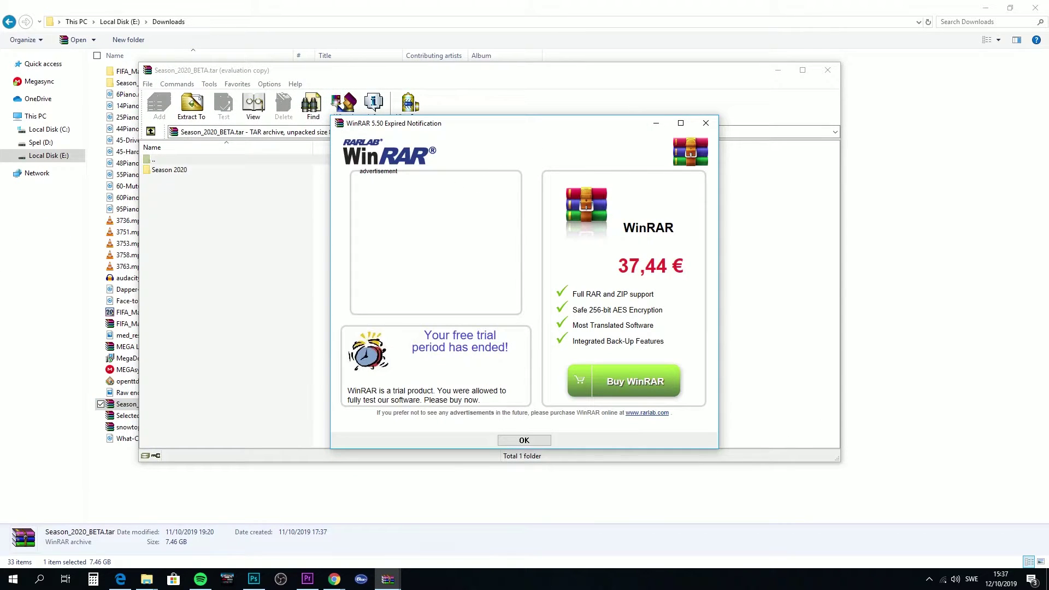
key("Return")
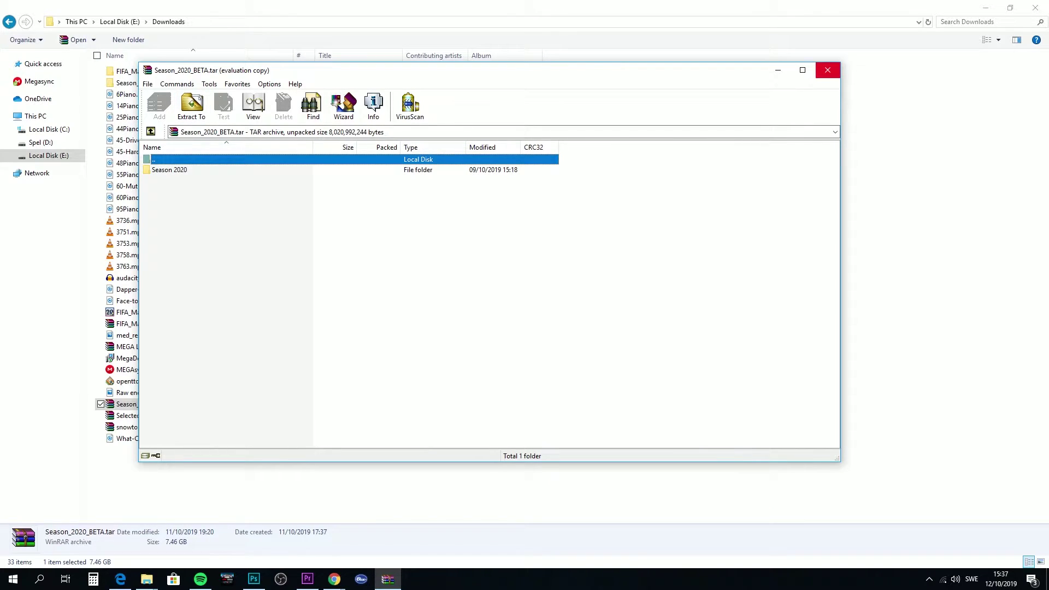
left_click(828, 70)
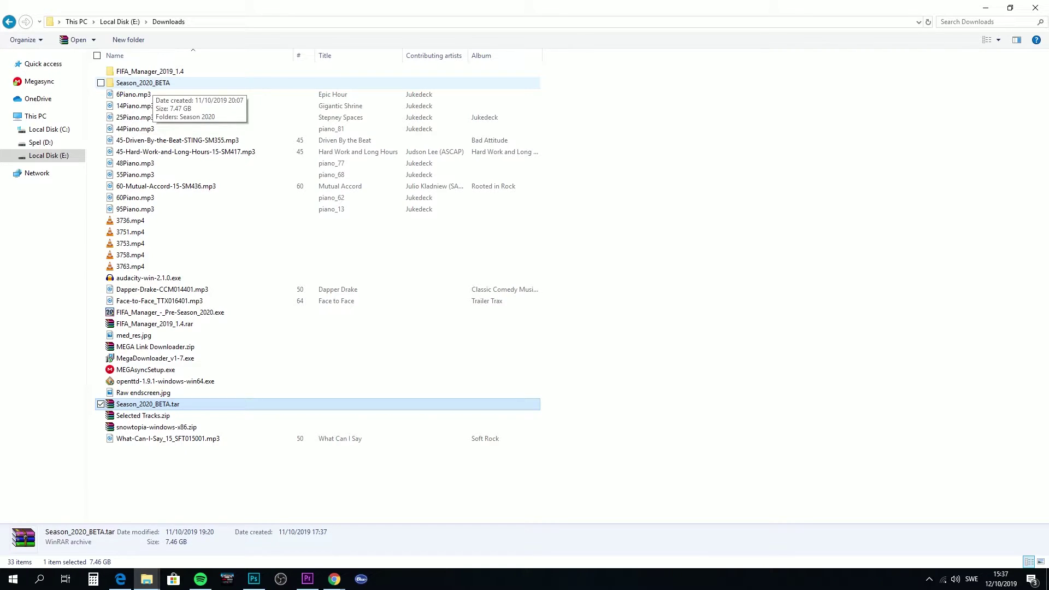
Step: Launch season2020-installer.exe from the extracted Season_2020_BETA\Season 2020 folder and allow it to make changes to the device
double_click(143, 83)
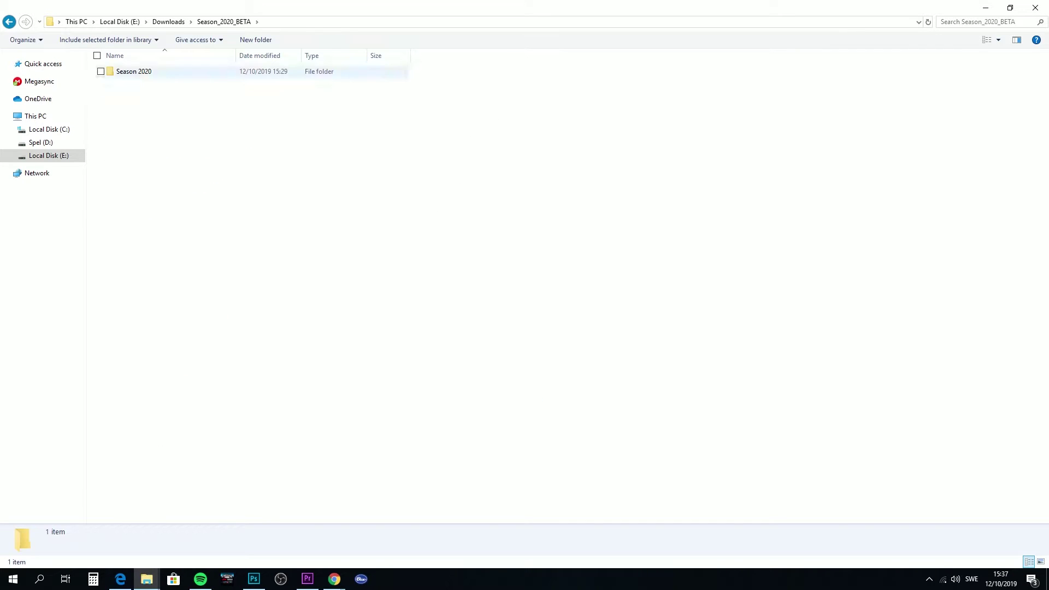
double_click(133, 71)
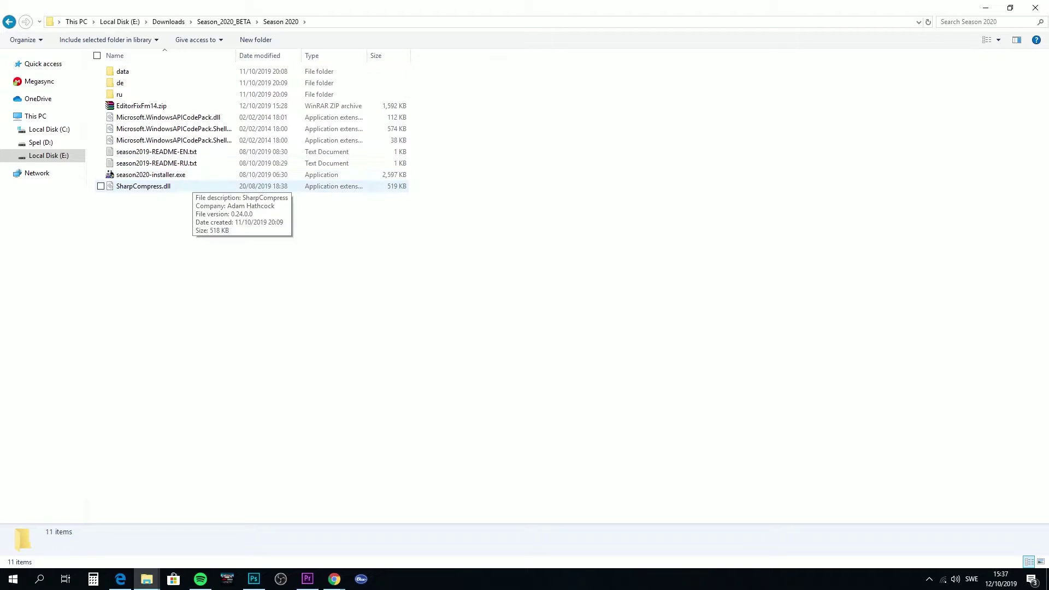
double_click(150, 175)
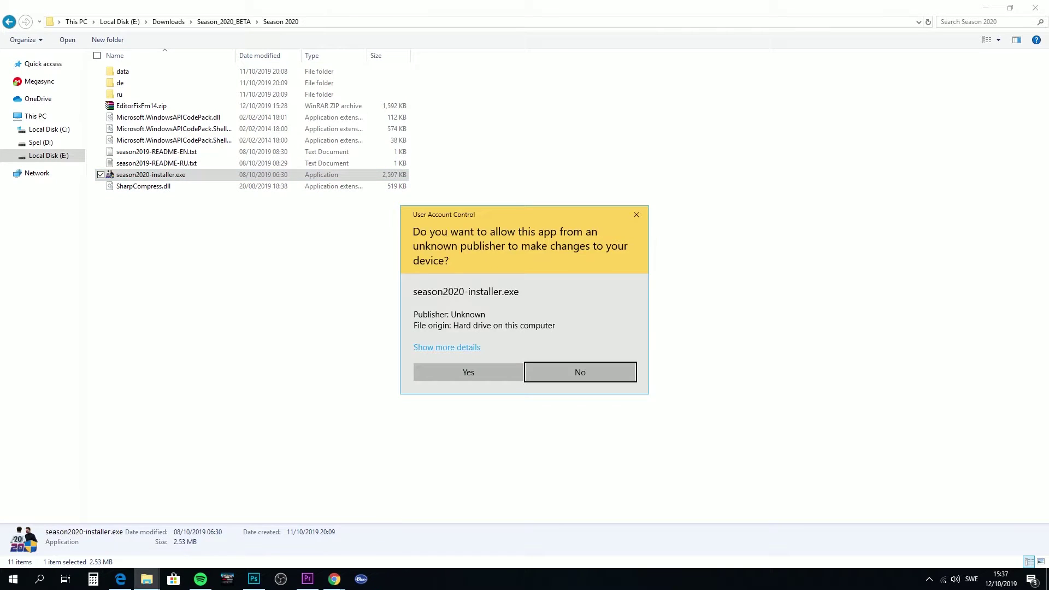
key("Left")
key("Return")
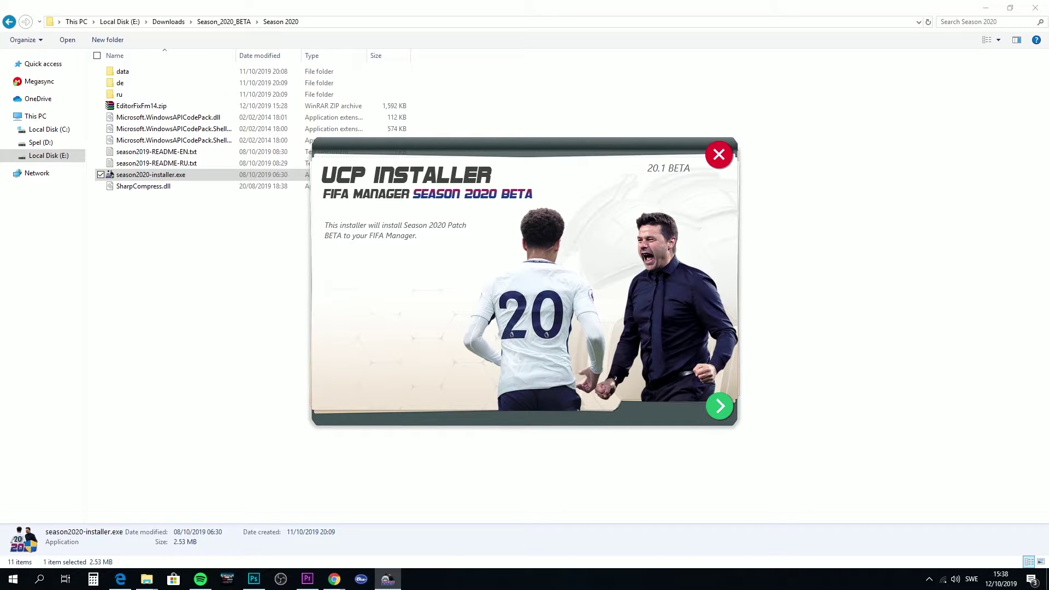
Step: Proceed past the installer's welcome page and accept the license agreement
left_click(720, 406)
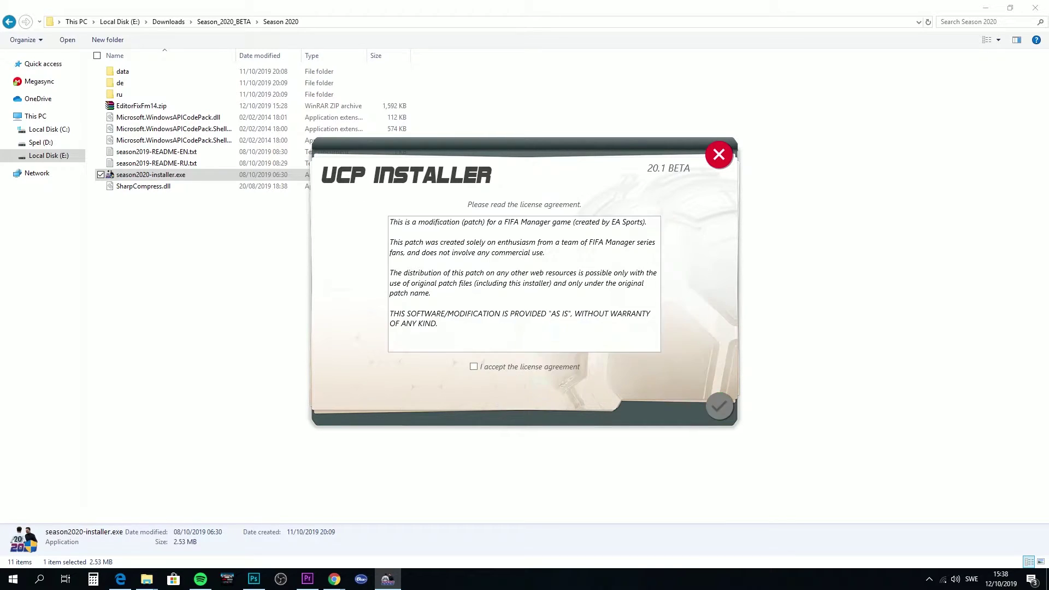
left_click(473, 367)
left_click(720, 406)
Step: Install the full patch with all updates into the E:\FIFA Manager 13 folder and close the finished installer
left_click(690, 255)
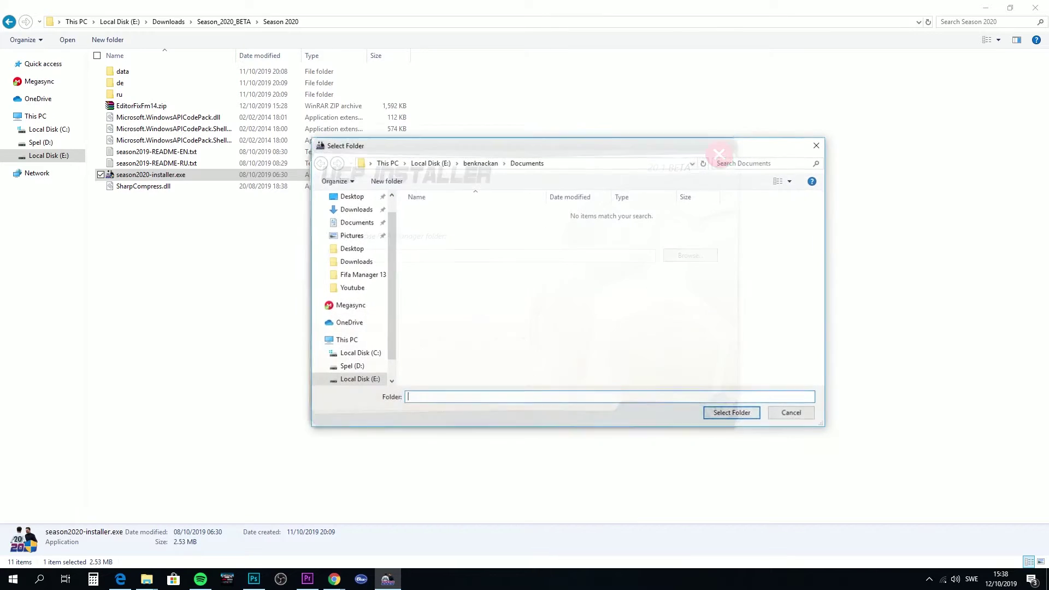
left_click(358, 379)
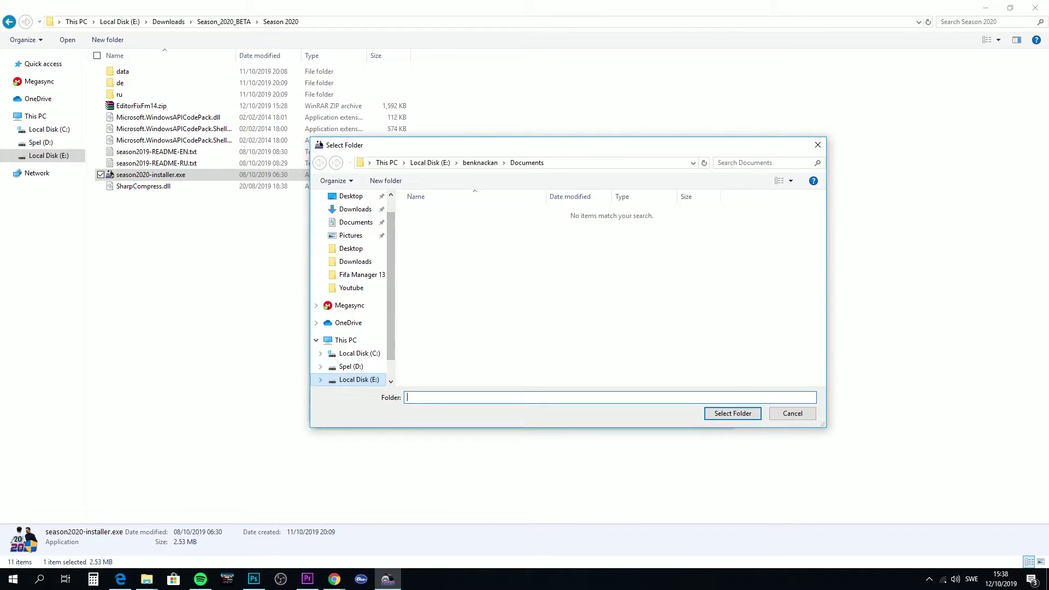
scroll(492, 290, "down", 6)
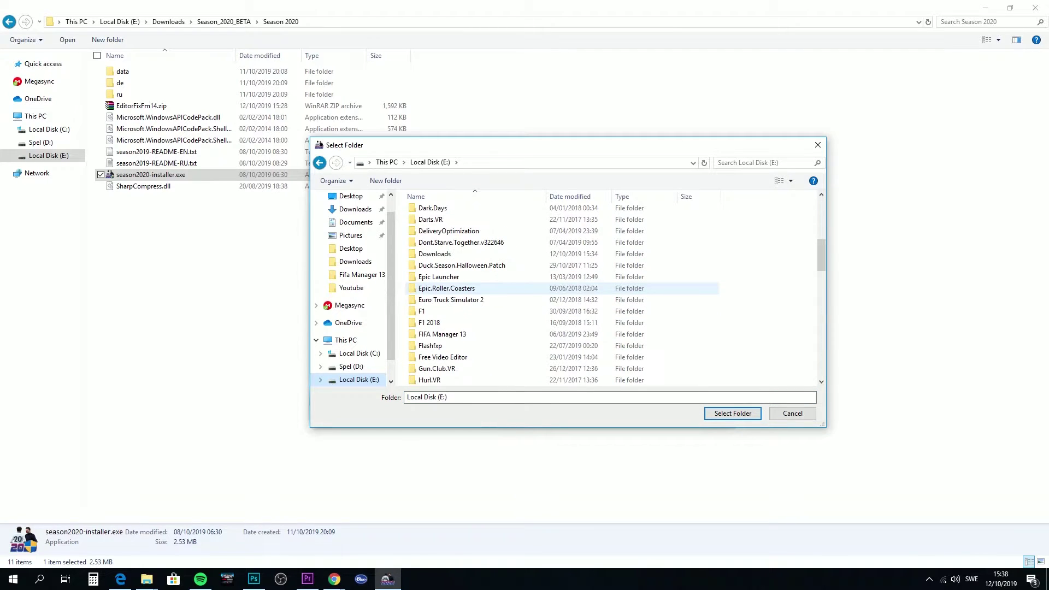
left_click(442, 333)
double_click(442, 334)
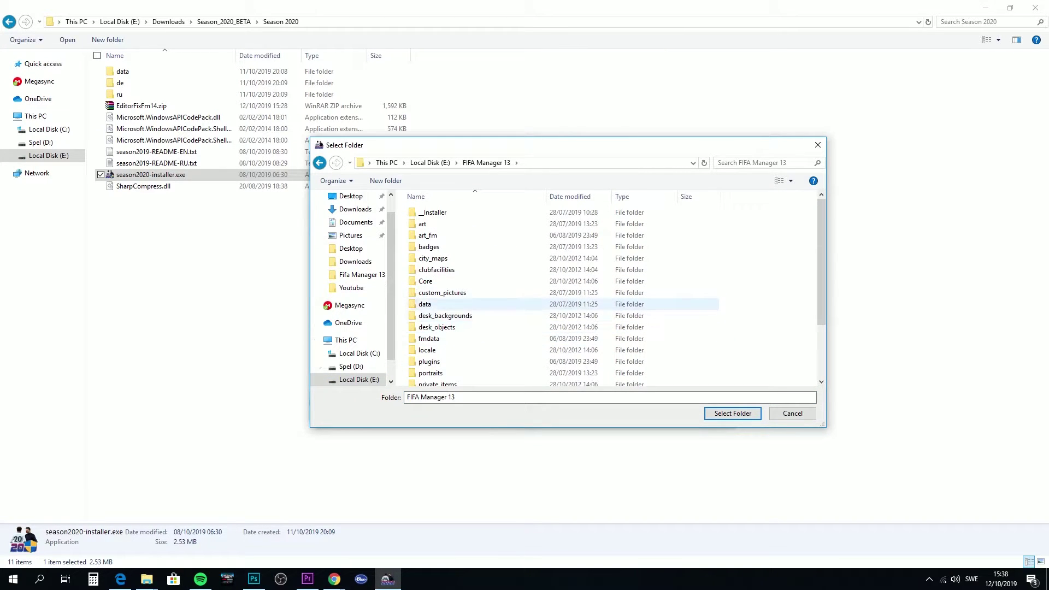
left_click(732, 413)
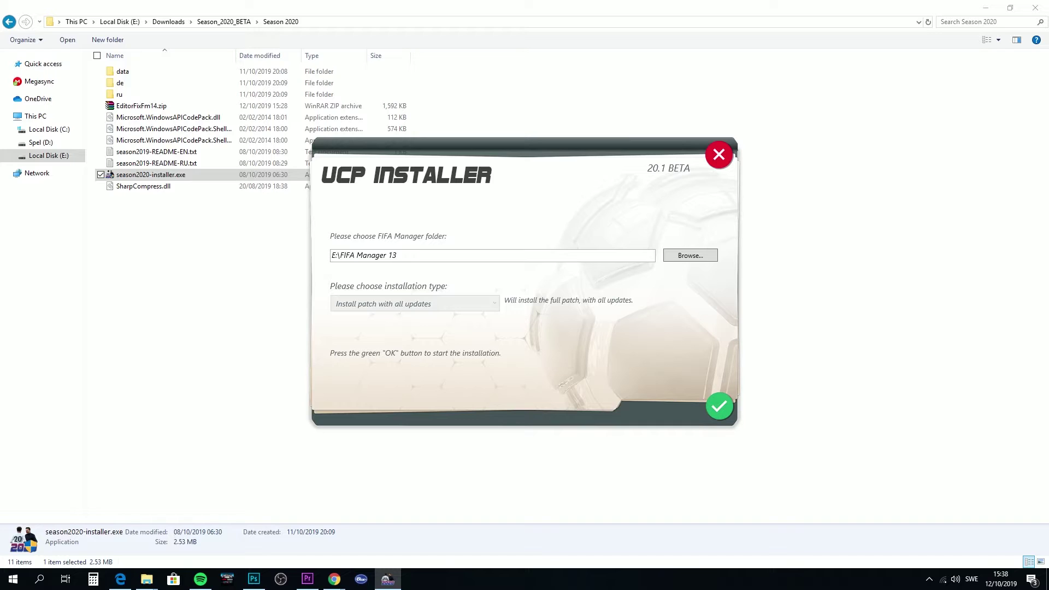
key("Return")
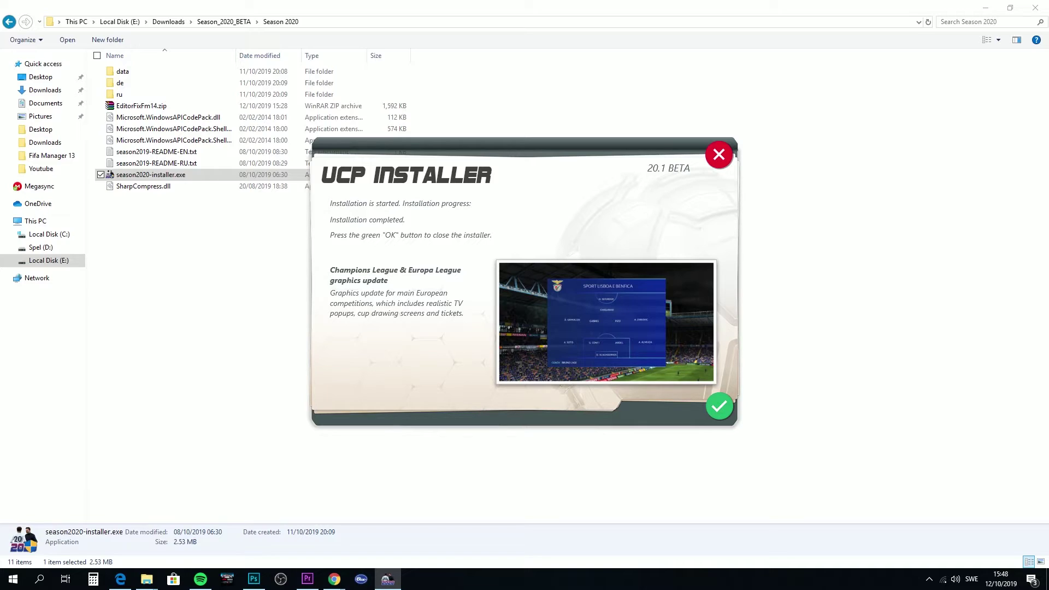
left_click(719, 406)
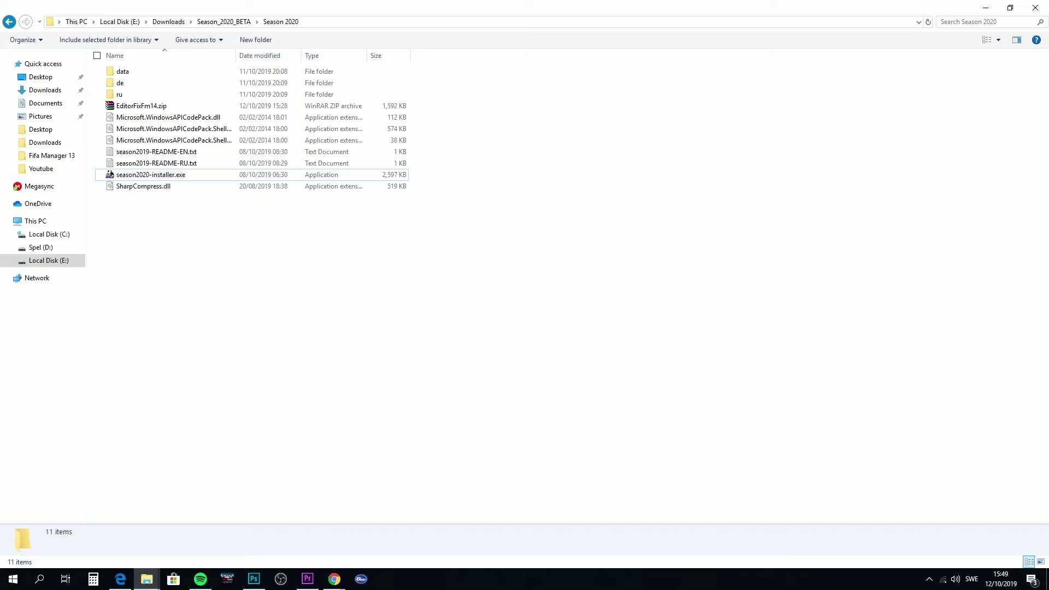
Step: Check the EditorFixFm14.zip download page in the browser and extract the local archive to E:\FIFA Manager 13, replacing all existing files
key("alt+Tab")
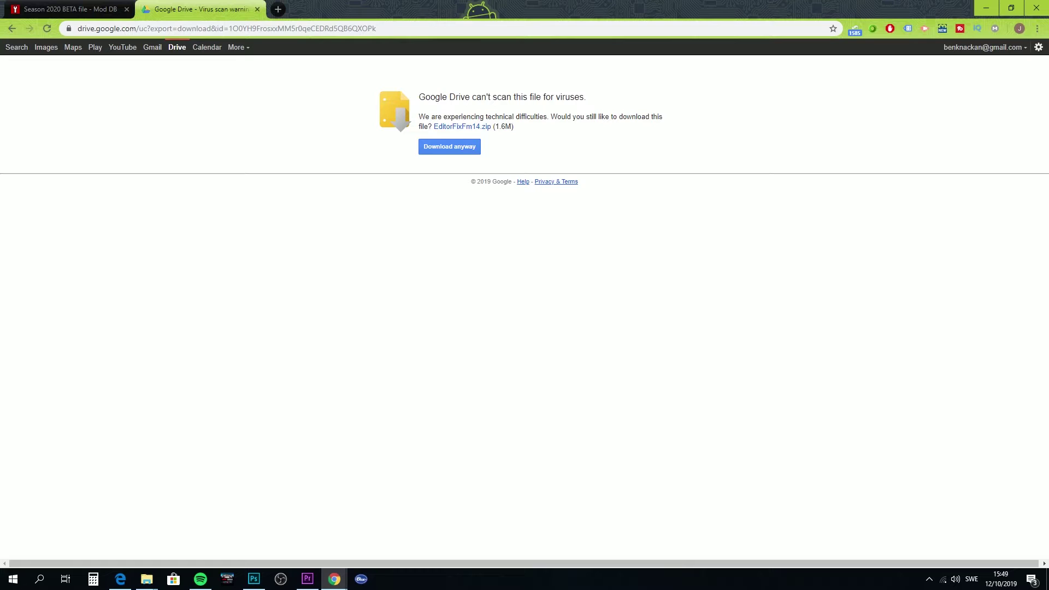
key("alt+Tab")
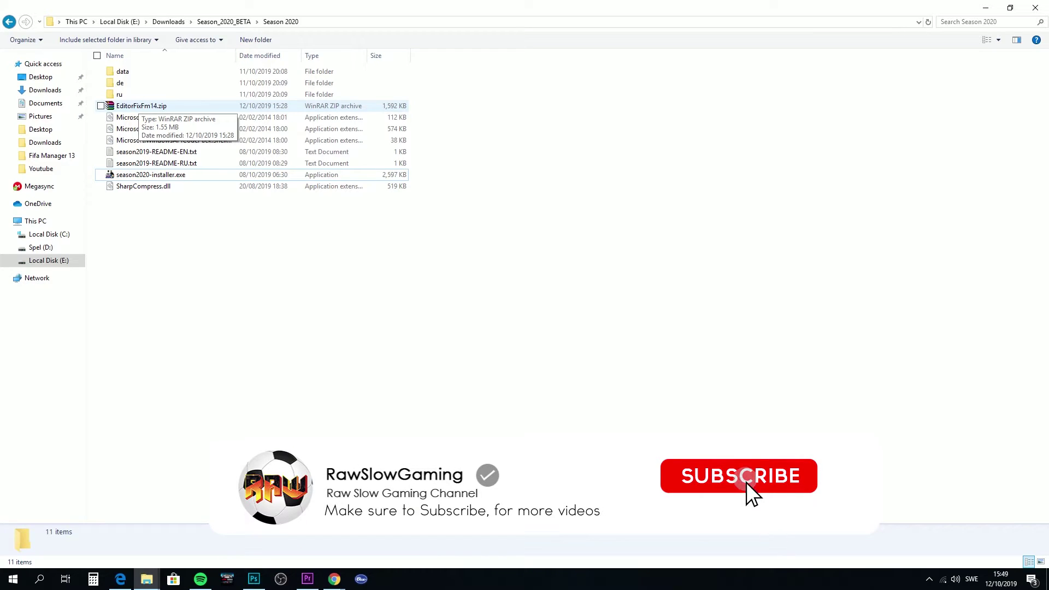
double_click(140, 106)
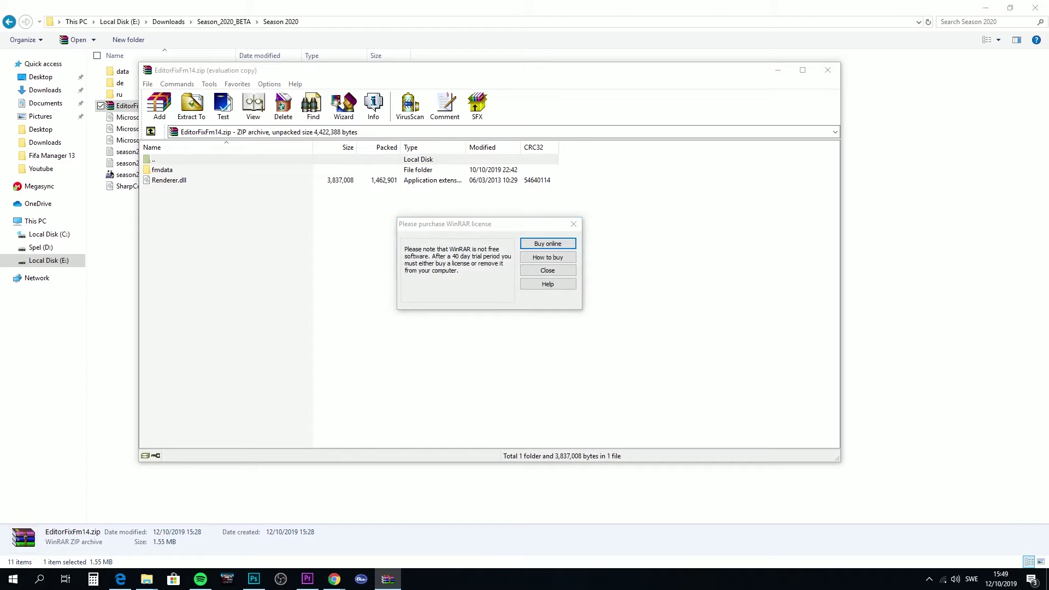
key("Escape")
key("alt+e")
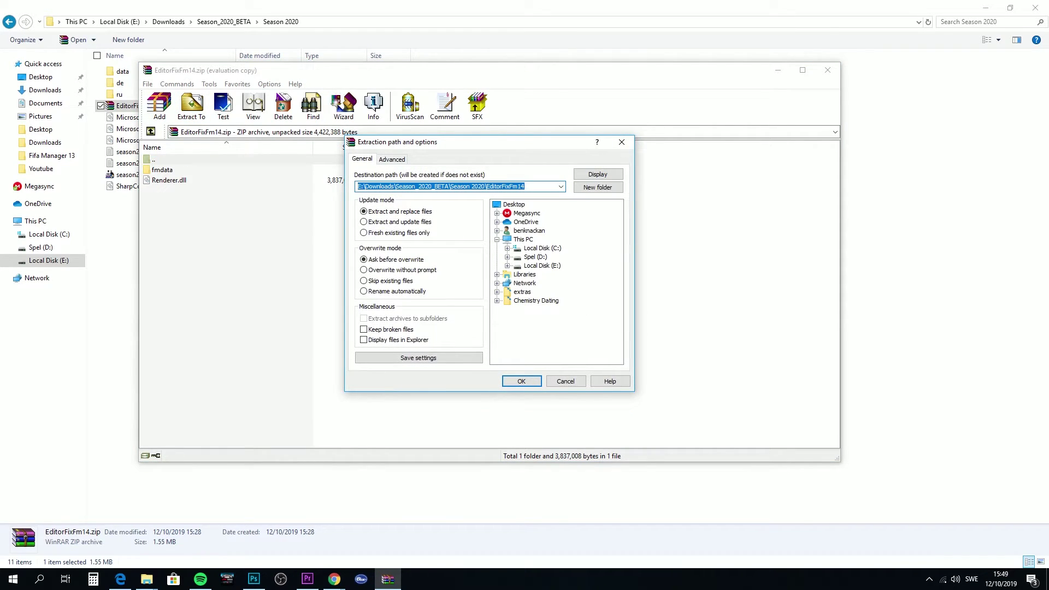
left_click(541, 266)
scroll(555, 278, "down", 10)
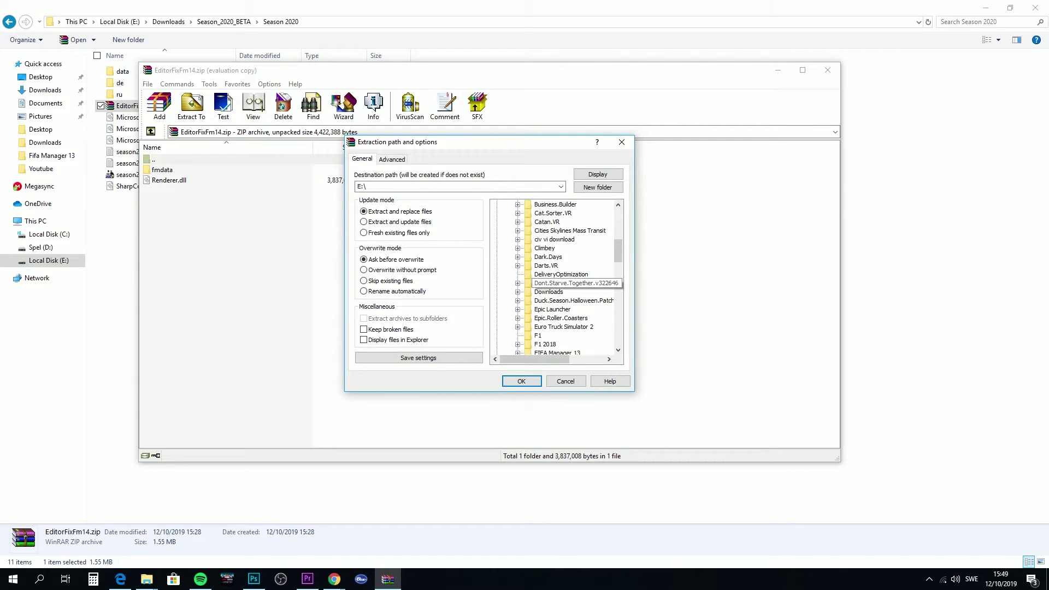
left_click(557, 301)
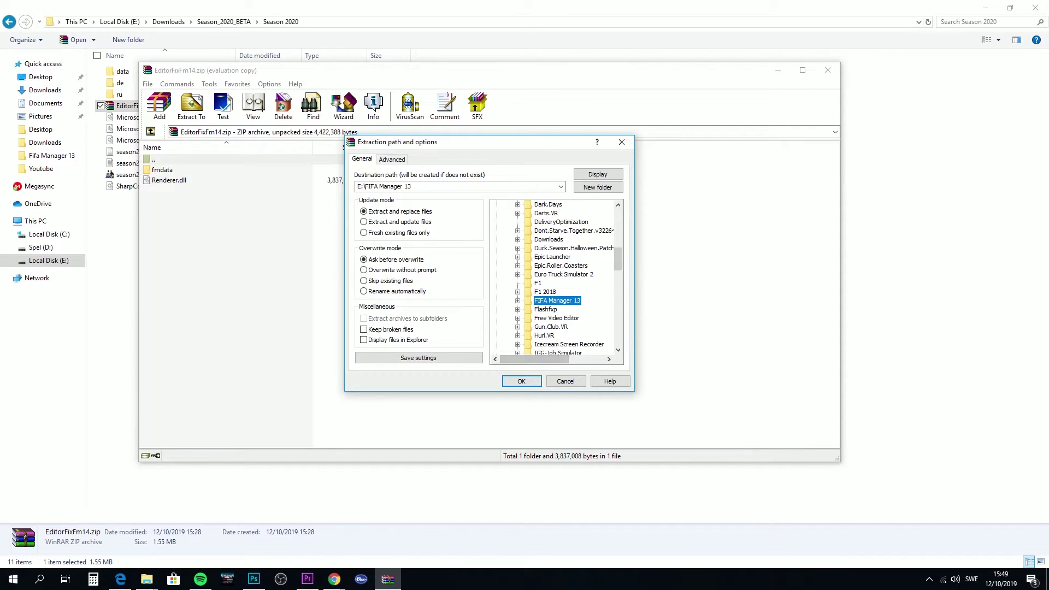
left_click(521, 381)
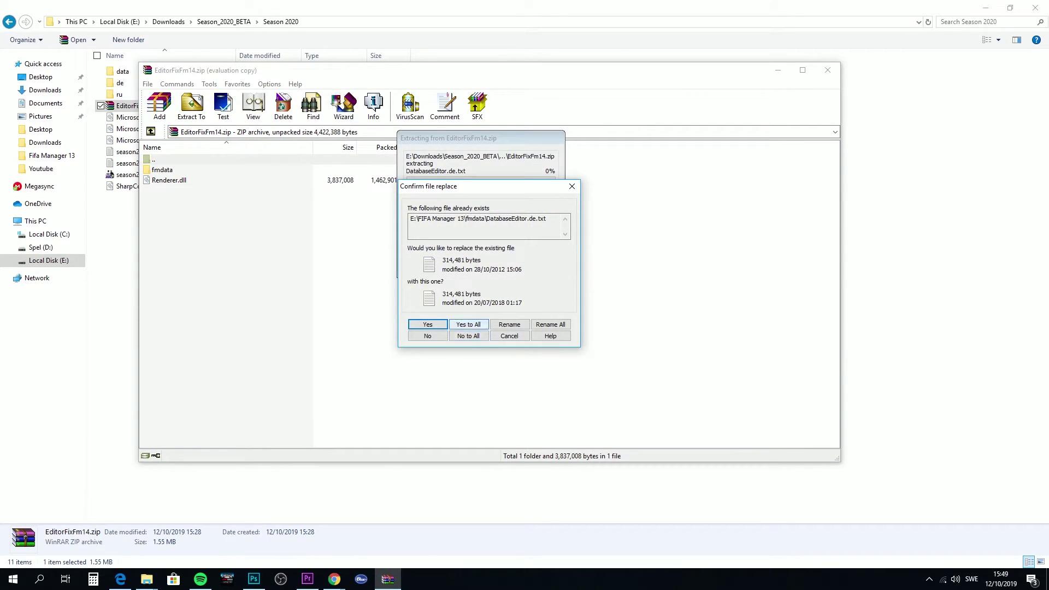
left_click(468, 324)
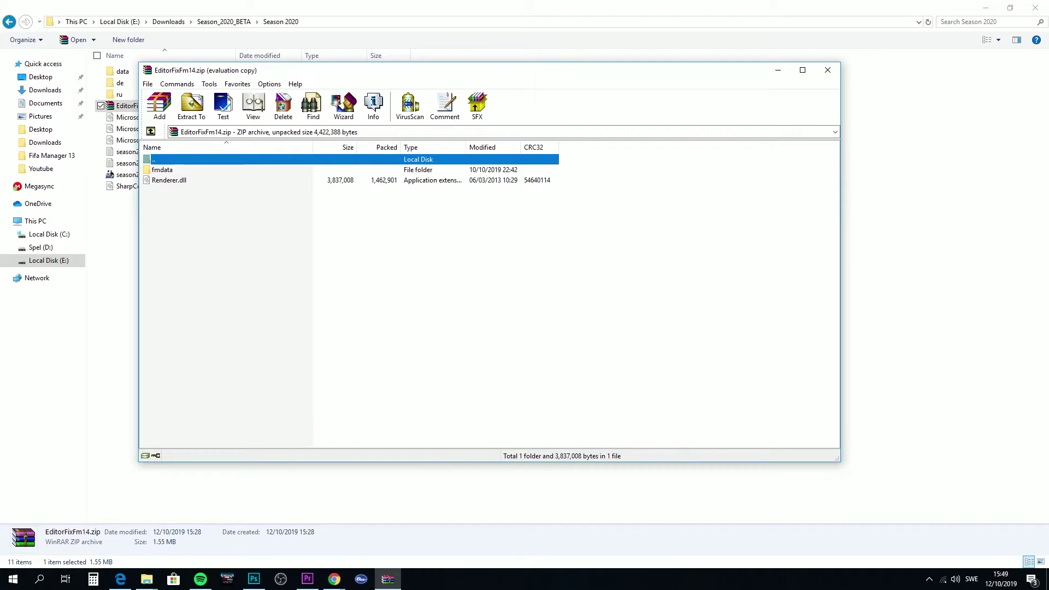
left_click(827, 70)
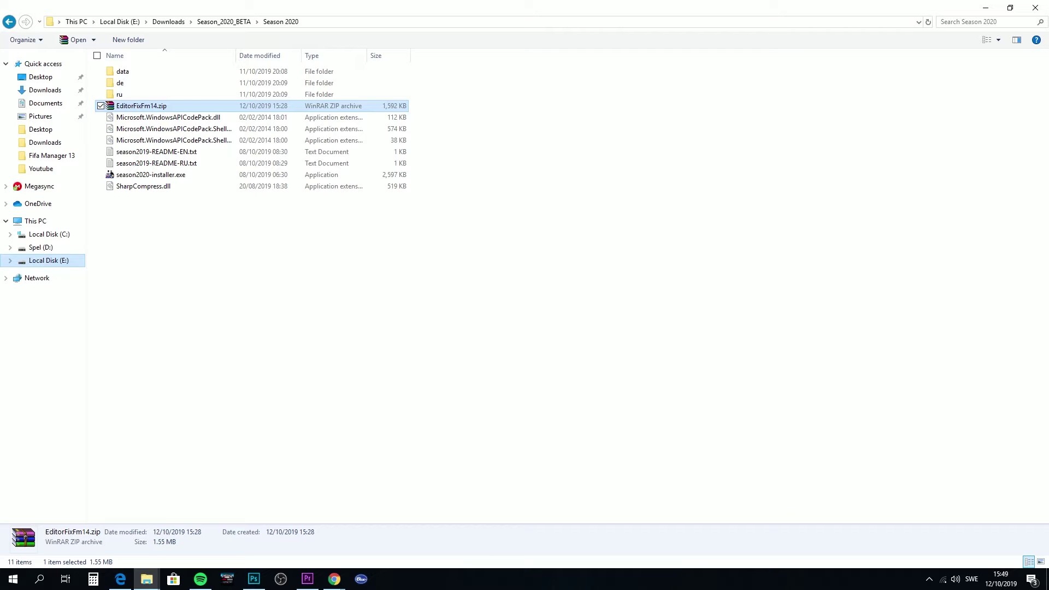
Step: Launch EdManager.exe from the E:\FIFA Manager 13 folder and accept the Season 2020 database notice
left_click(48, 260)
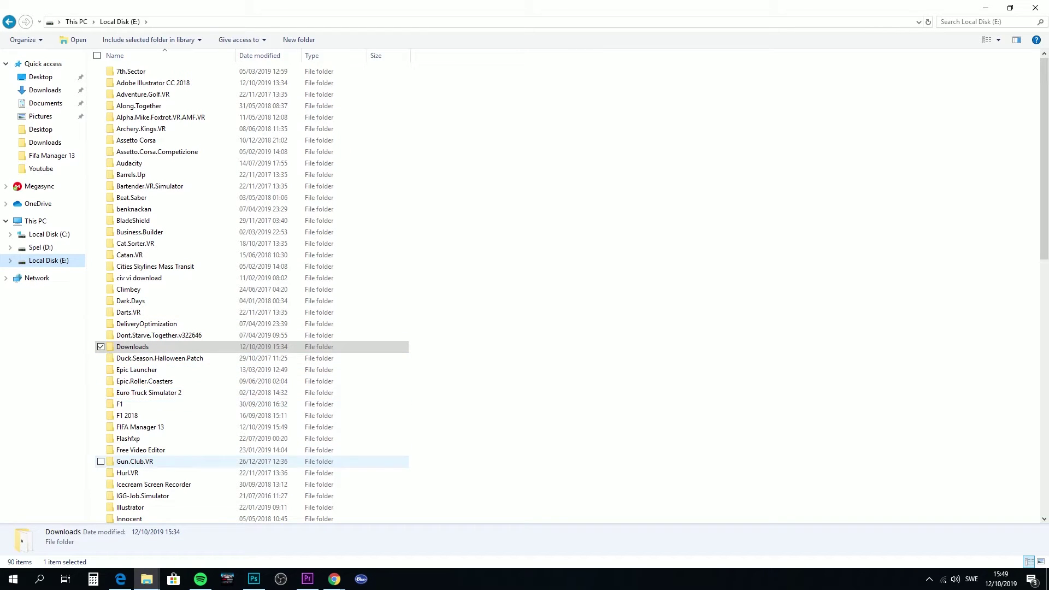
double_click(140, 427)
scroll(136, 322, "down", 8)
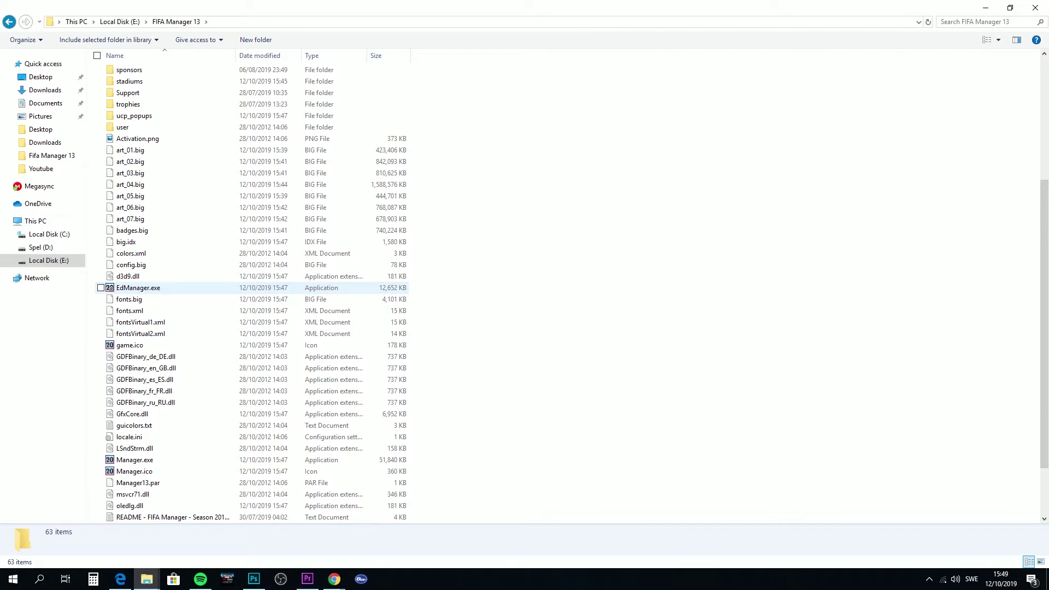
double_click(138, 287)
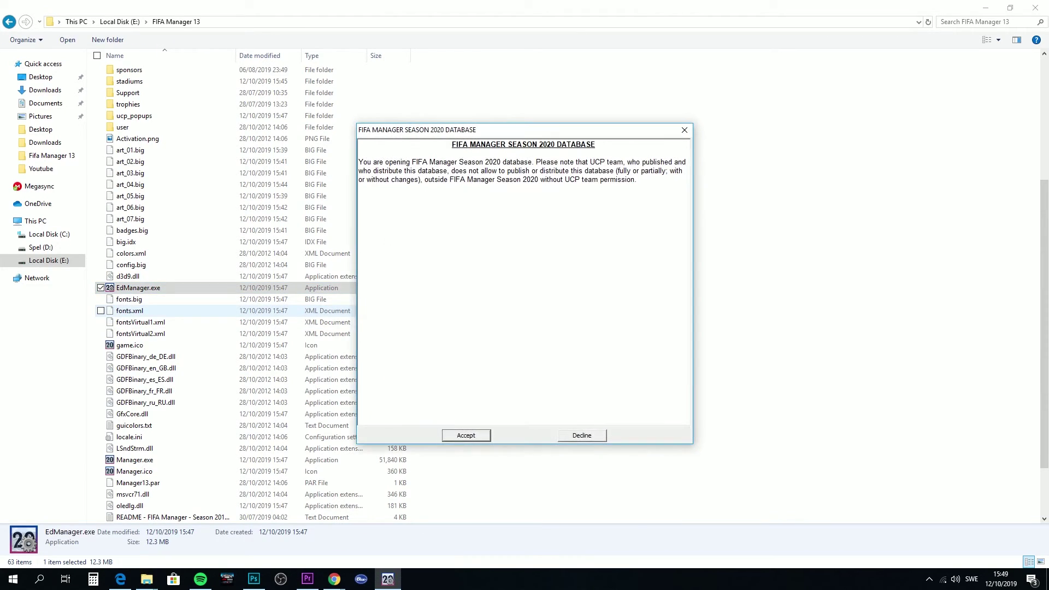
key("Return")
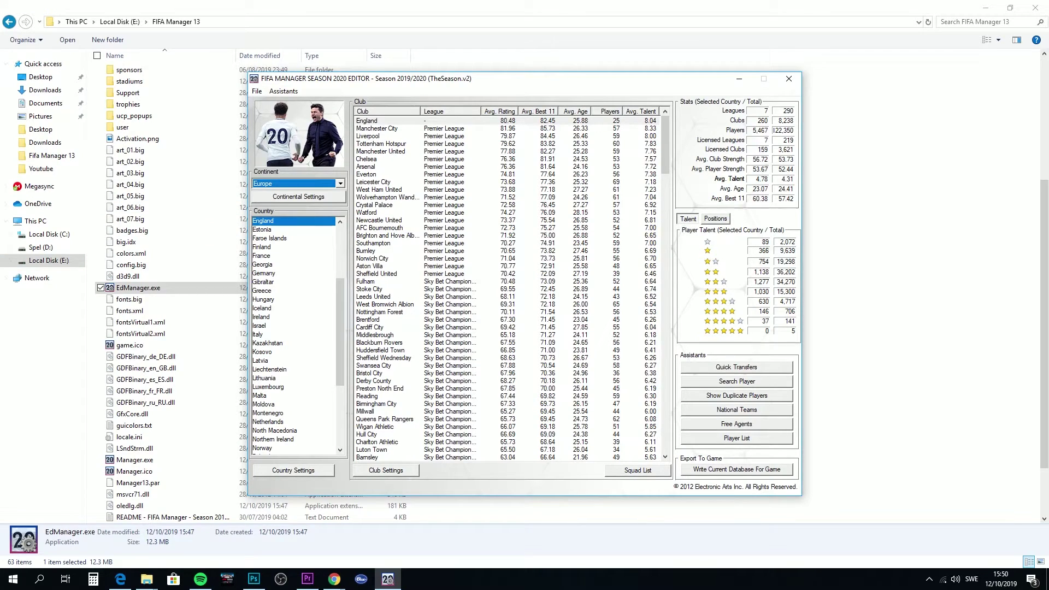
Step: Open Newcastle United's club settings and view its historical data and general data
left_click(378, 220)
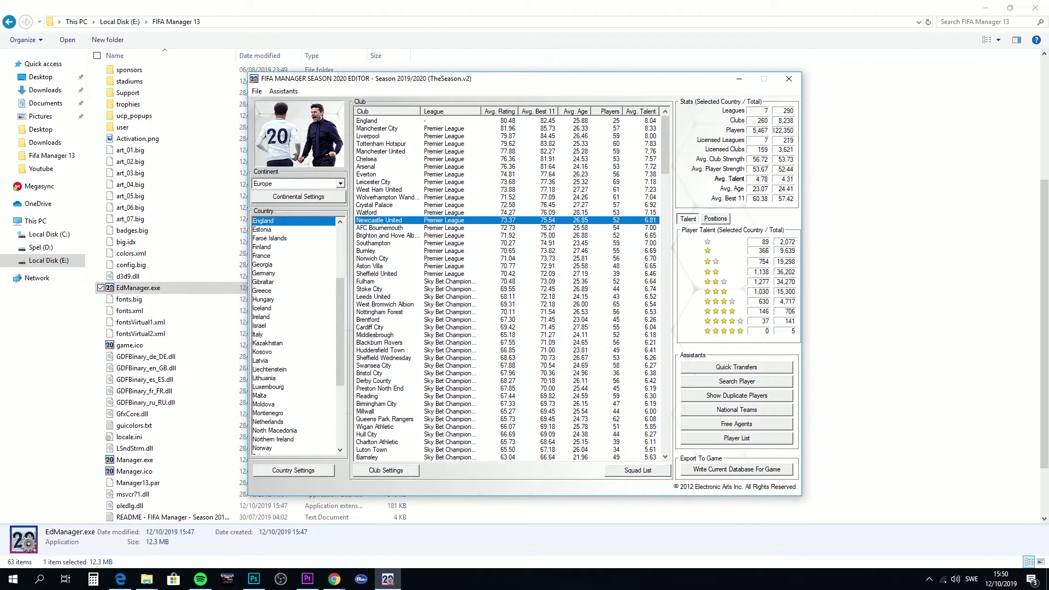
key("Tab")
key("Return")
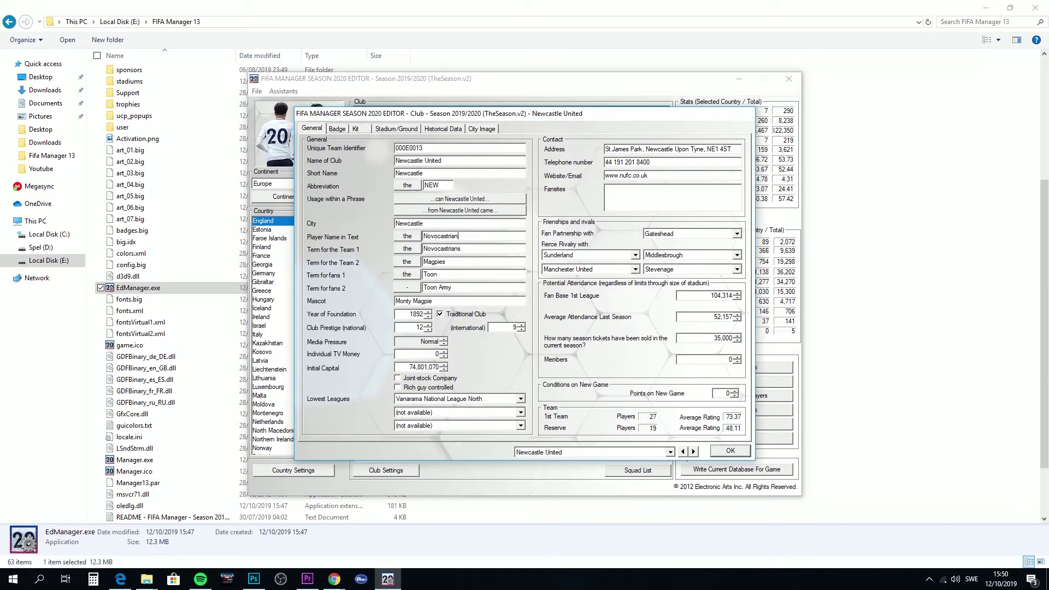
left_click(443, 128)
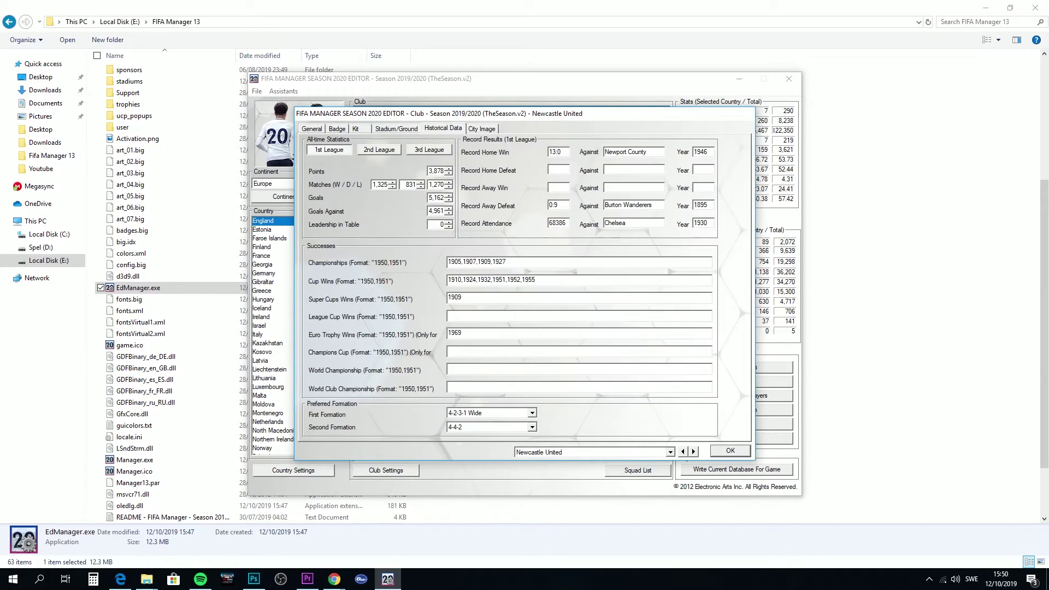
left_click(312, 129)
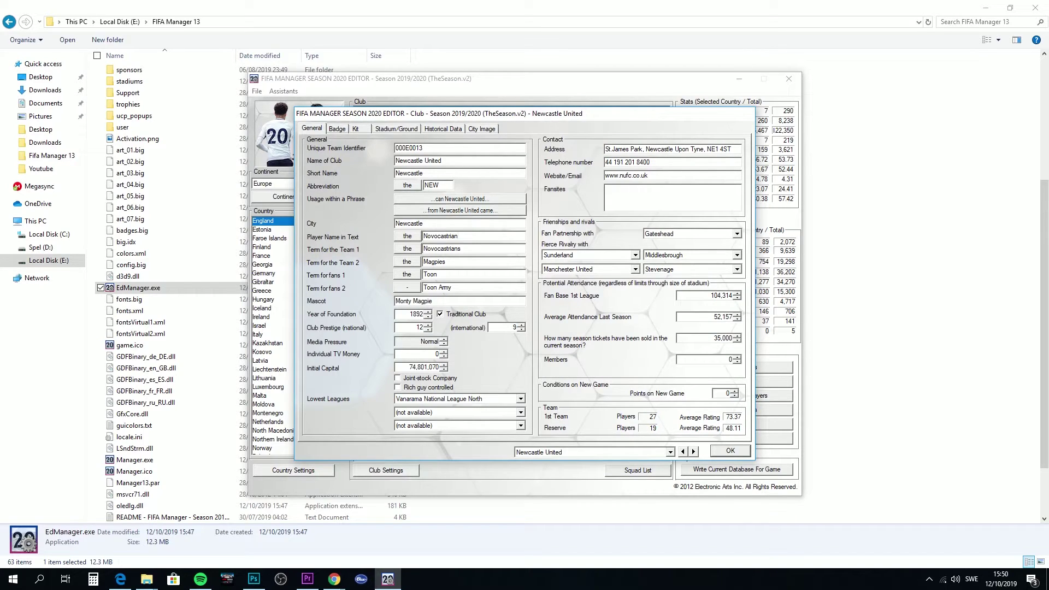
Step: Close Newcastle United's club settings and exit the database editor, confirming the prompt to leave
key("Escape")
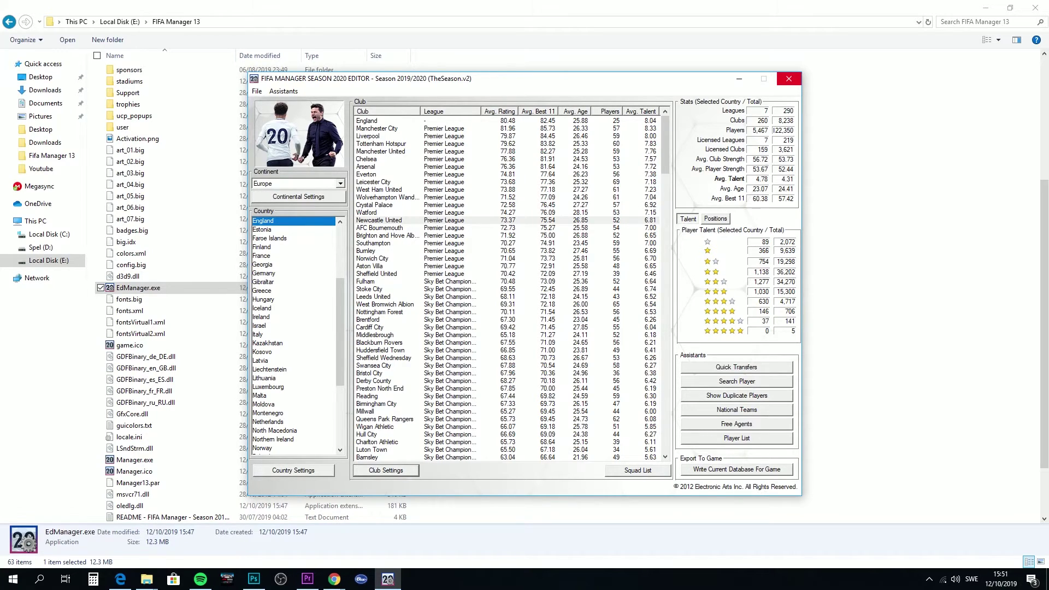
left_click(789, 78)
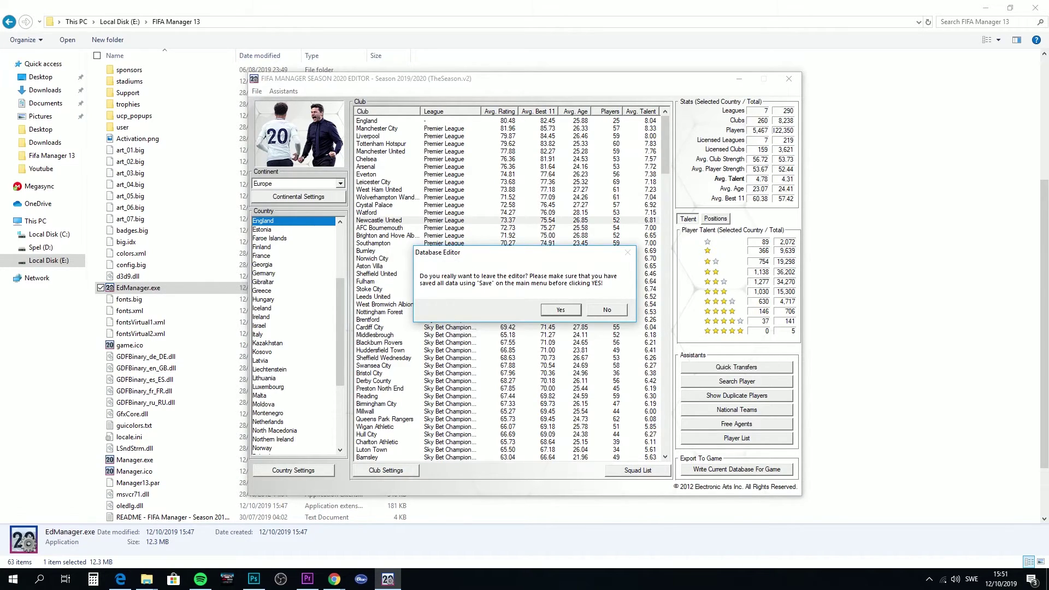
left_click(607, 309)
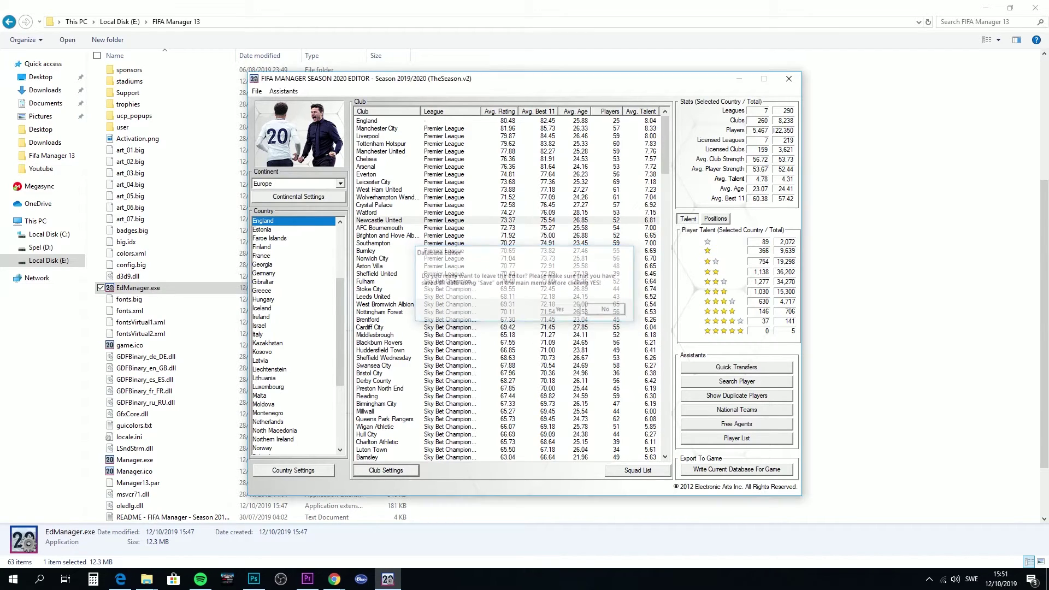
left_click(789, 78)
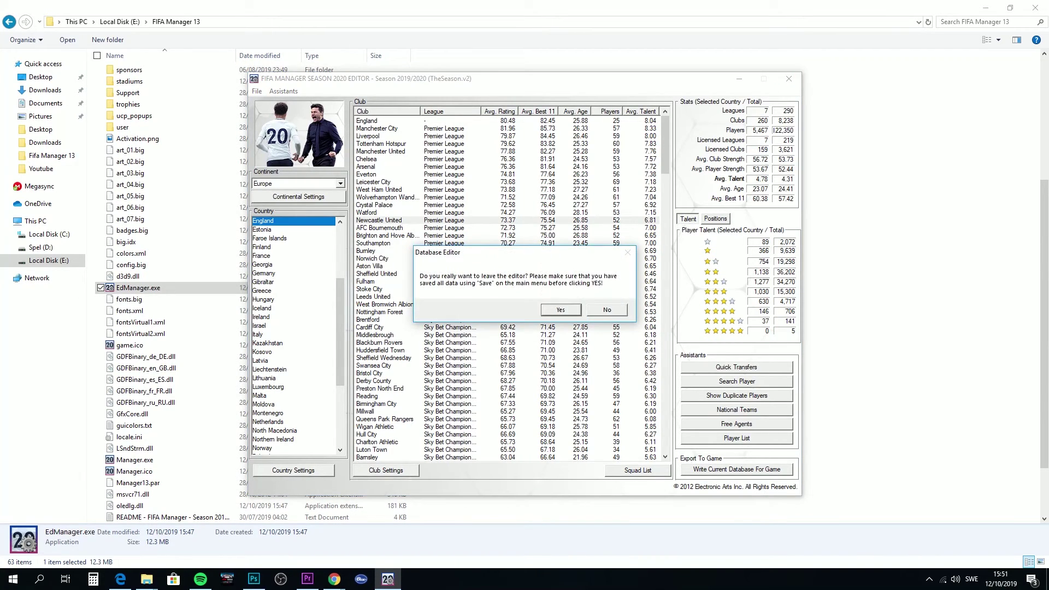
key("Return")
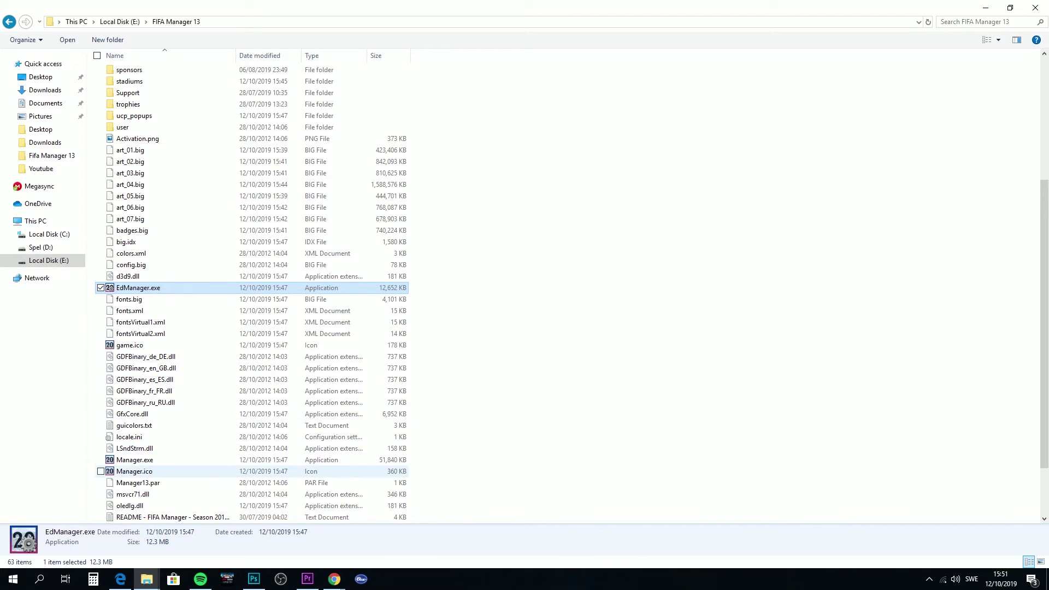
Step: Select Manager.exe in the E:\FIFA Manager 13 folder
left_click(134, 460)
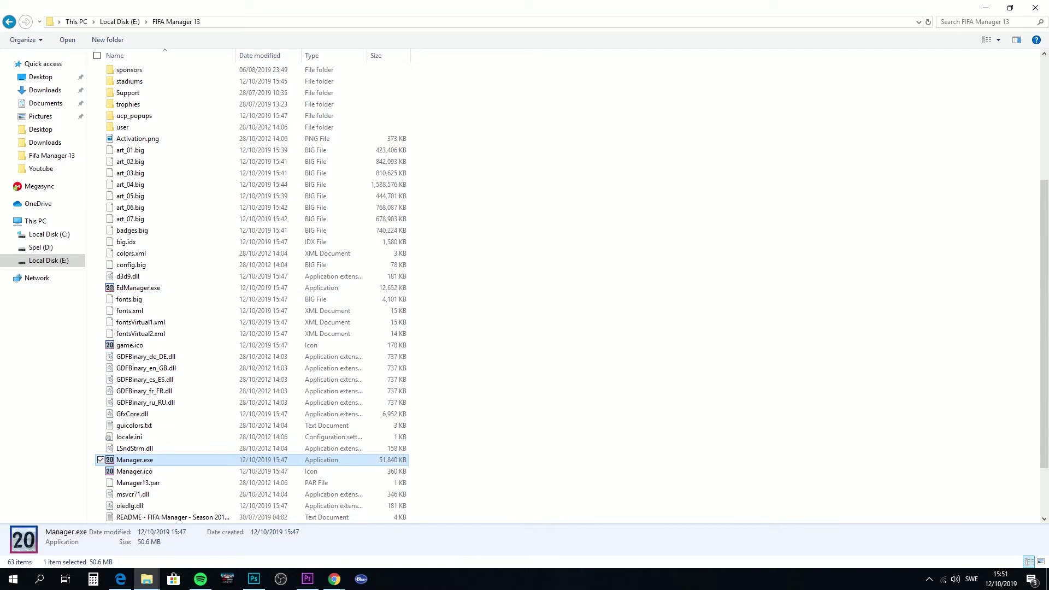